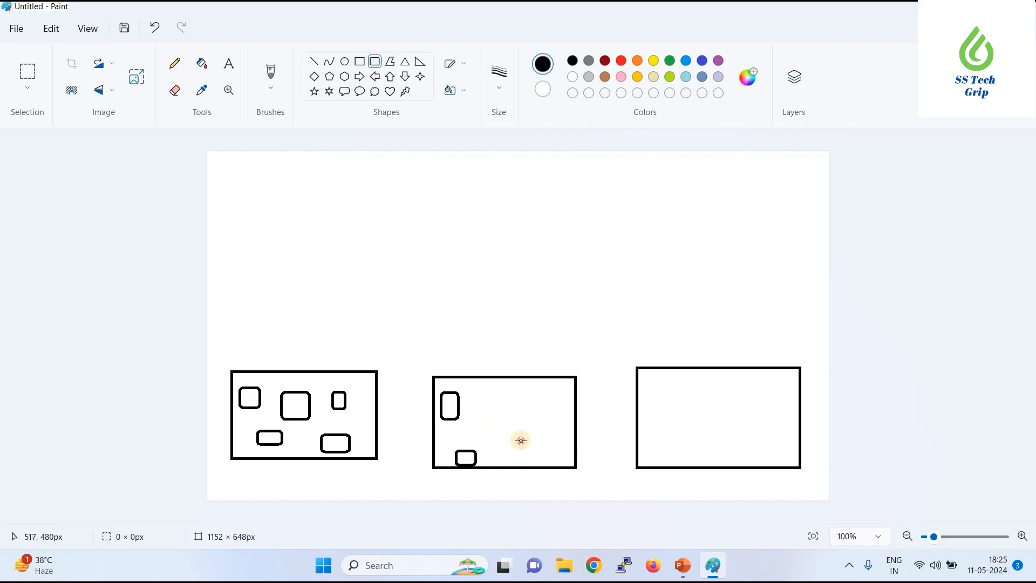
Draw one rounded rectangle in the middle box, two in the right box, and one about 194 × 90 px near the canvas's top centre.
left_click_drag(672, 417, 703, 441)
left_click_drag(740, 384, 780, 411)
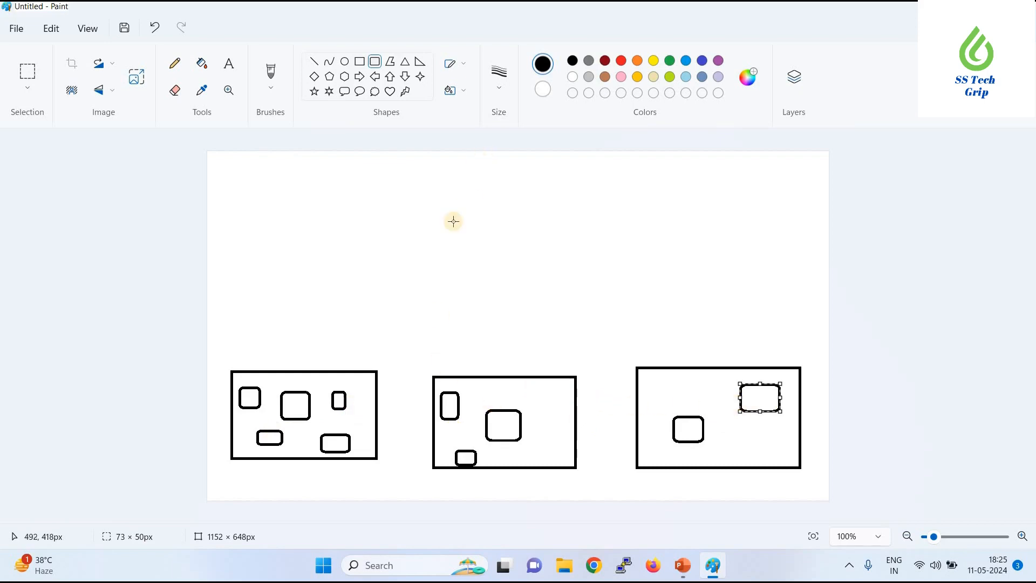
left_click(462, 197)
left_click_drag(463, 196, 567, 245)
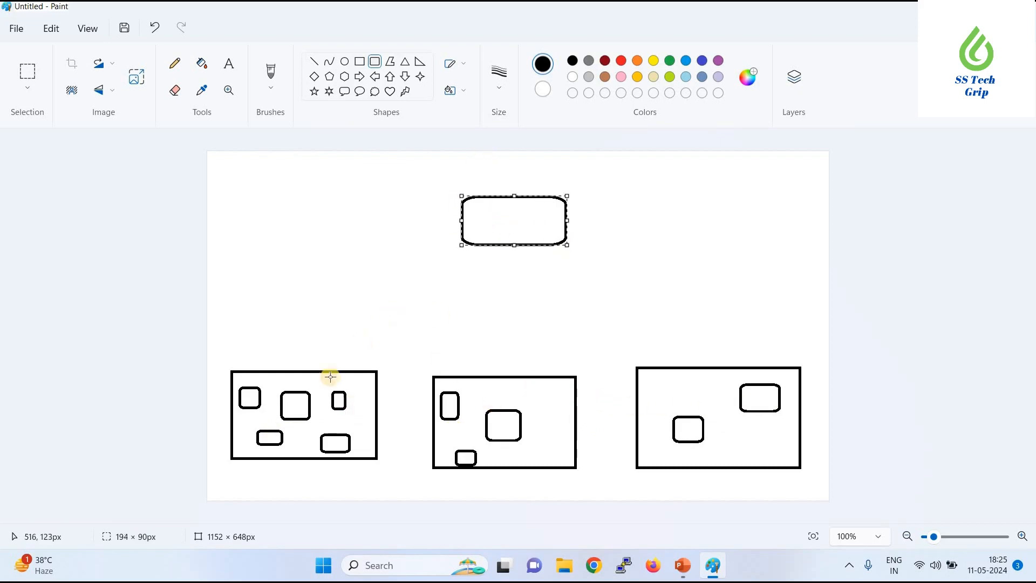
Draw straight lines connecting the two upper-left shapes in the left box to the lower-left edge of the large rounded rectangle.
left_click(314, 61)
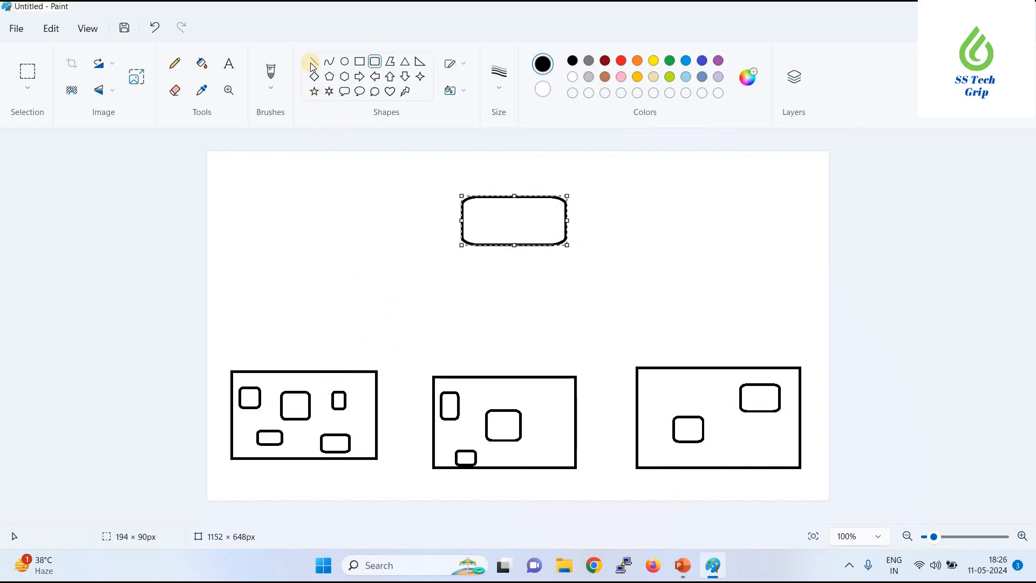
left_click(215, 485)
left_click_drag(241, 394, 467, 242)
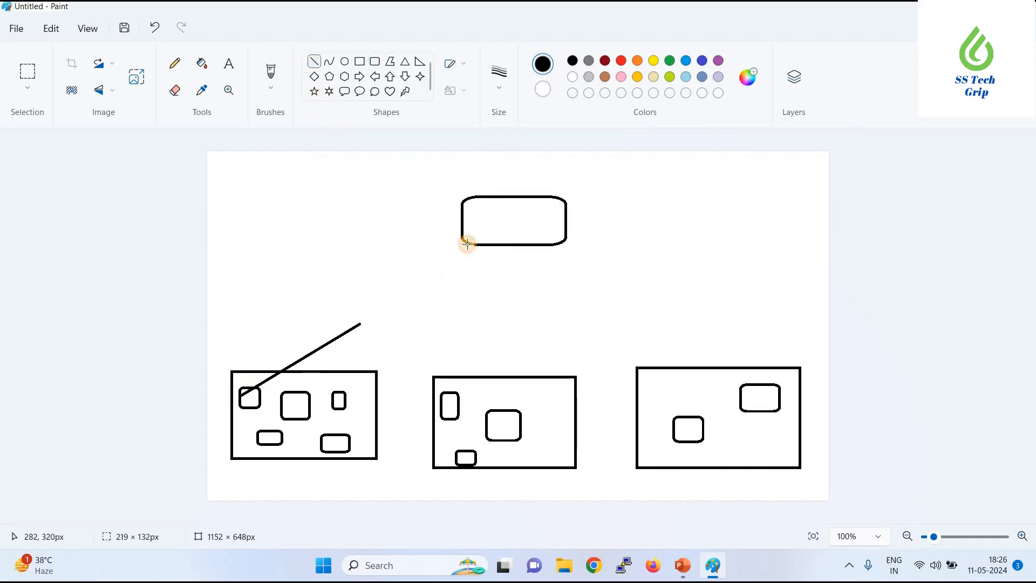
left_click_drag(290, 403, 479, 240)
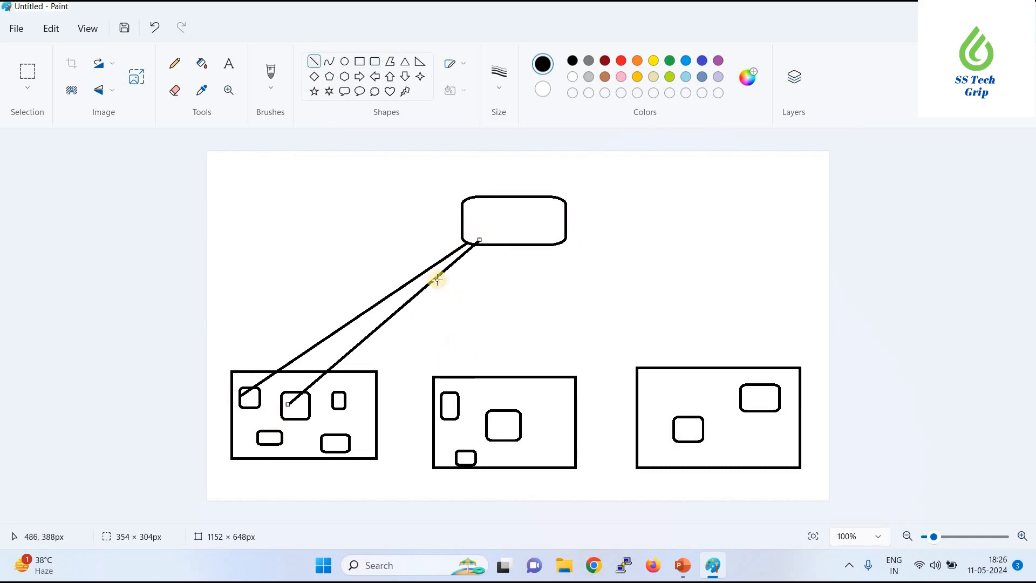
left_click(368, 179)
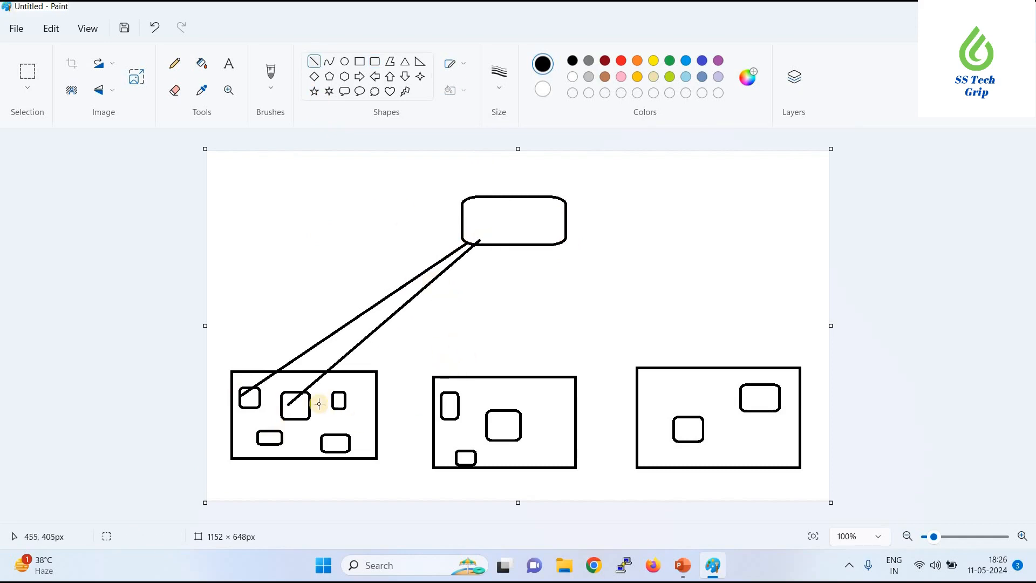
Add the text label "1 a" at font size 22 above the left box.
left_click(226, 71)
left_click(232, 62)
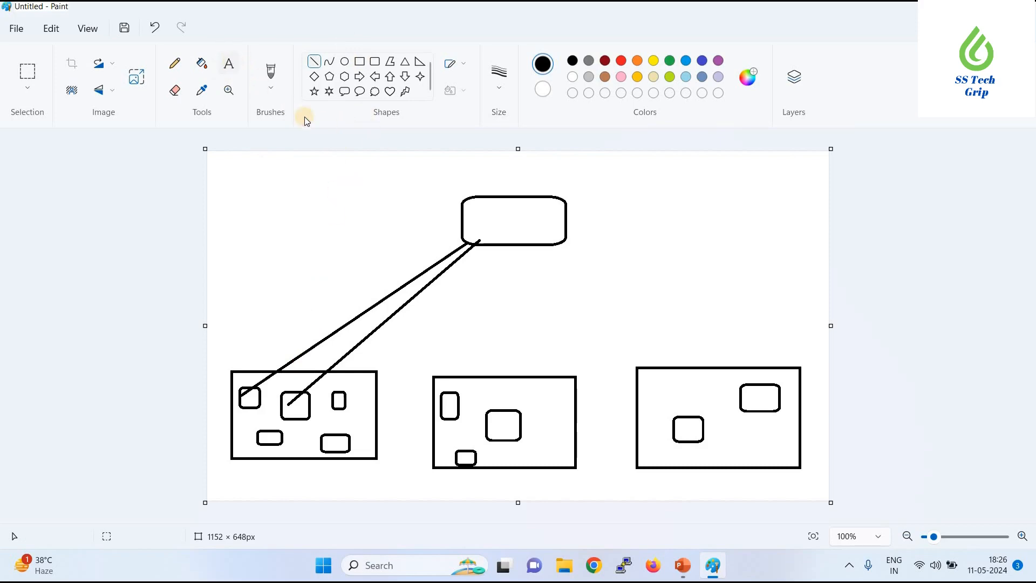
left_click(445, 145)
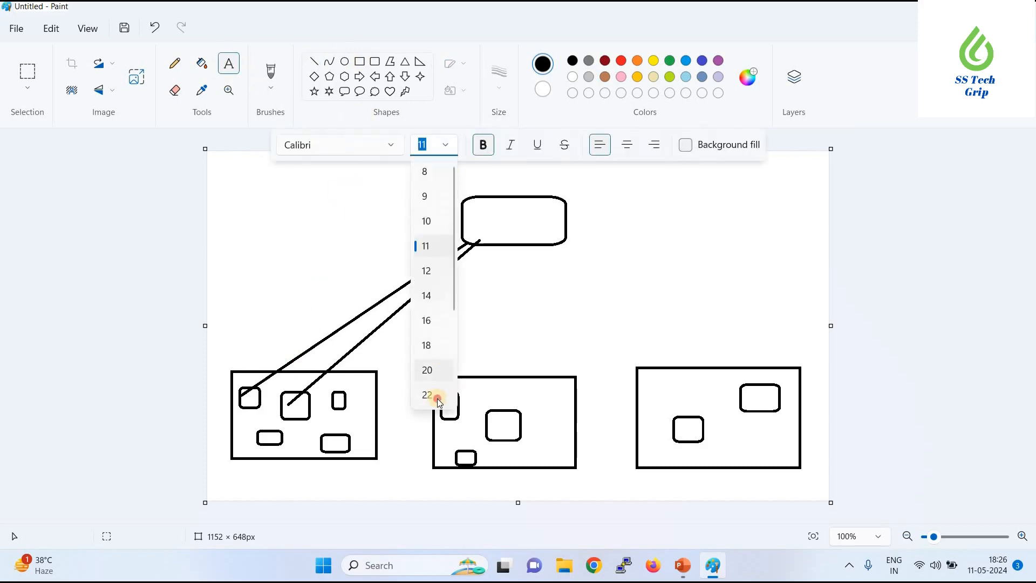
left_click(429, 395)
left_click(240, 344)
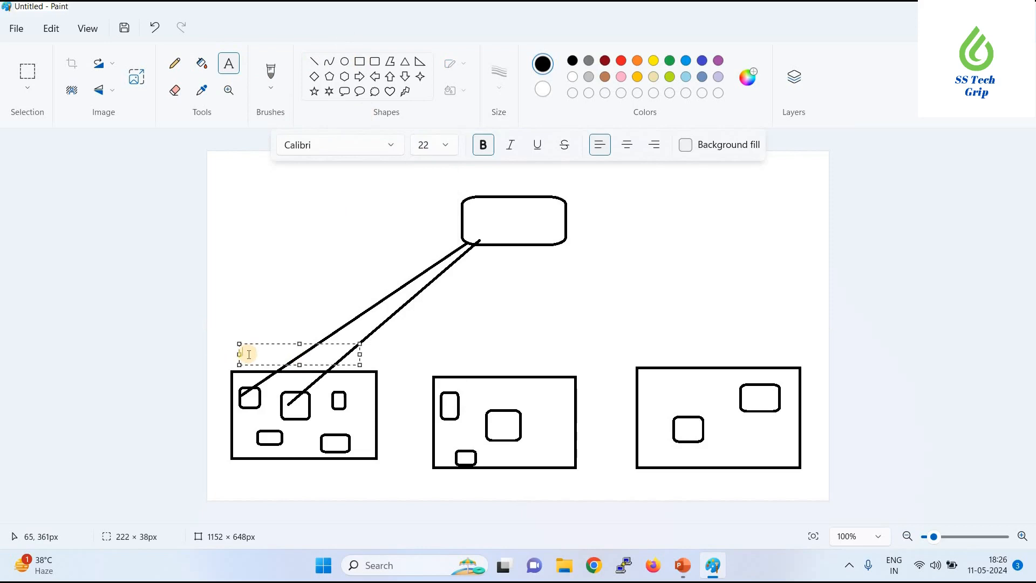
type("1 a")
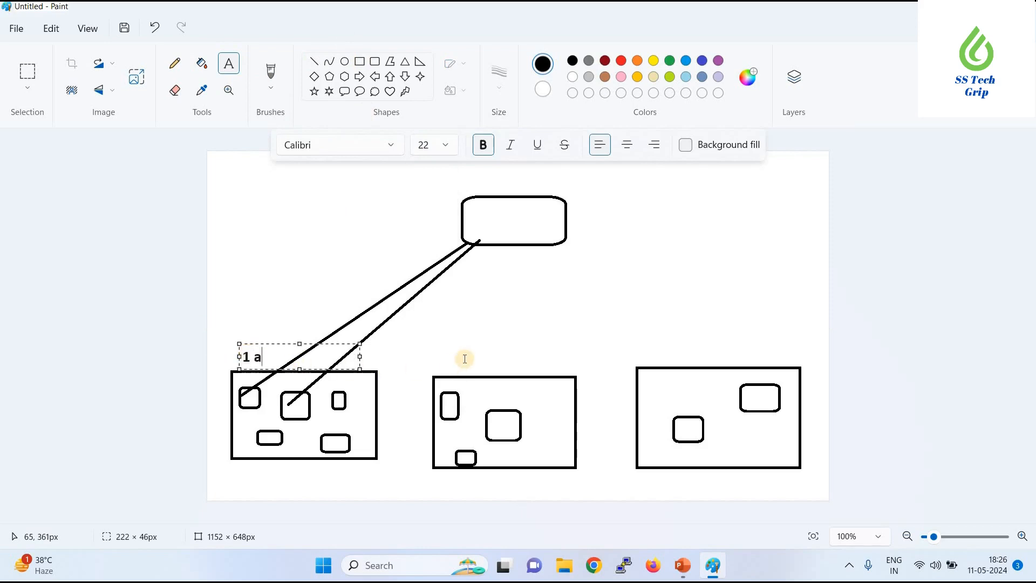
Label the middle box "1 b" and the right box "1c" with text placed at their upper edges.
left_click(467, 358)
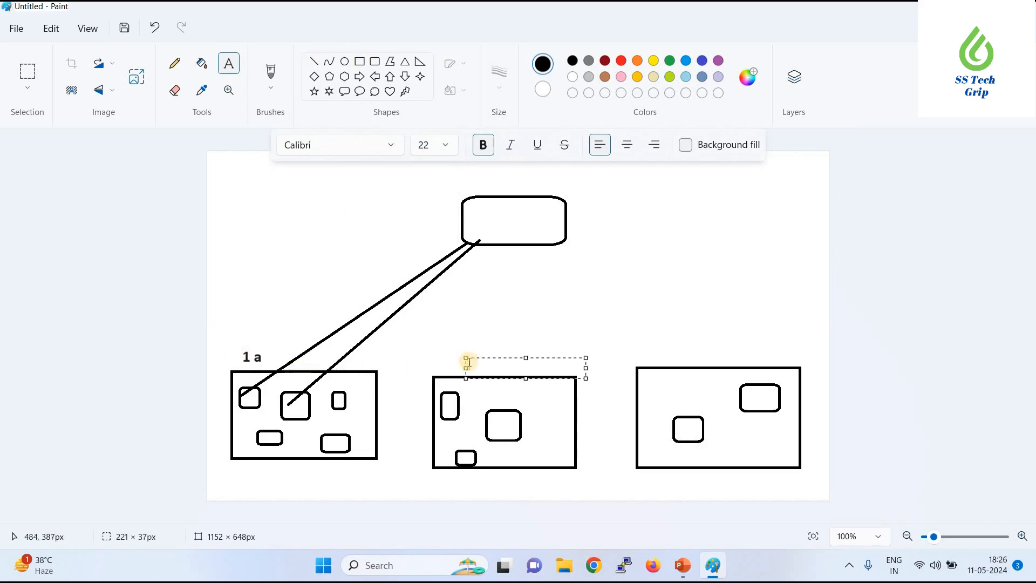
type("1 b")
left_click(707, 339)
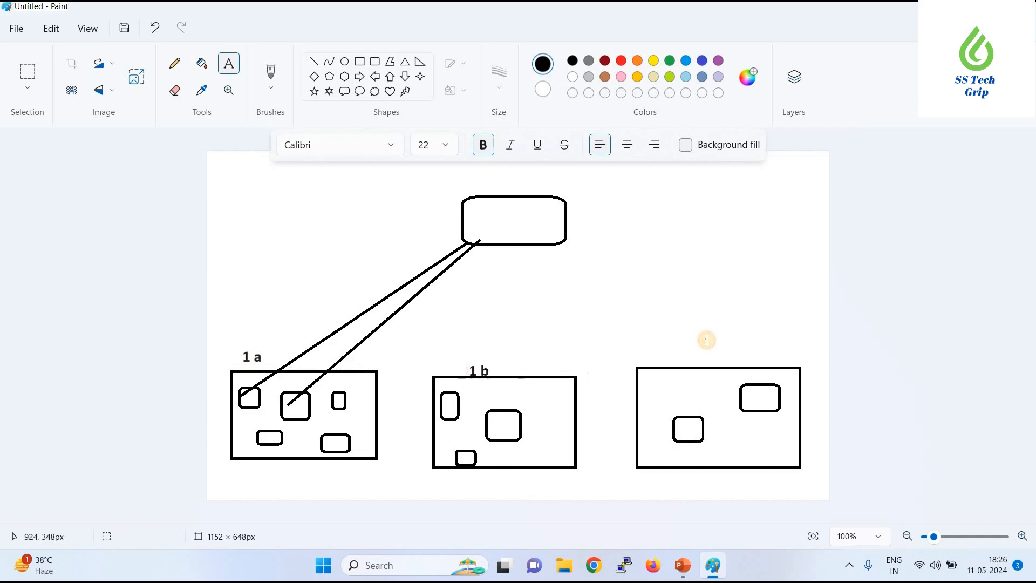
left_click(707, 341)
type("1c")
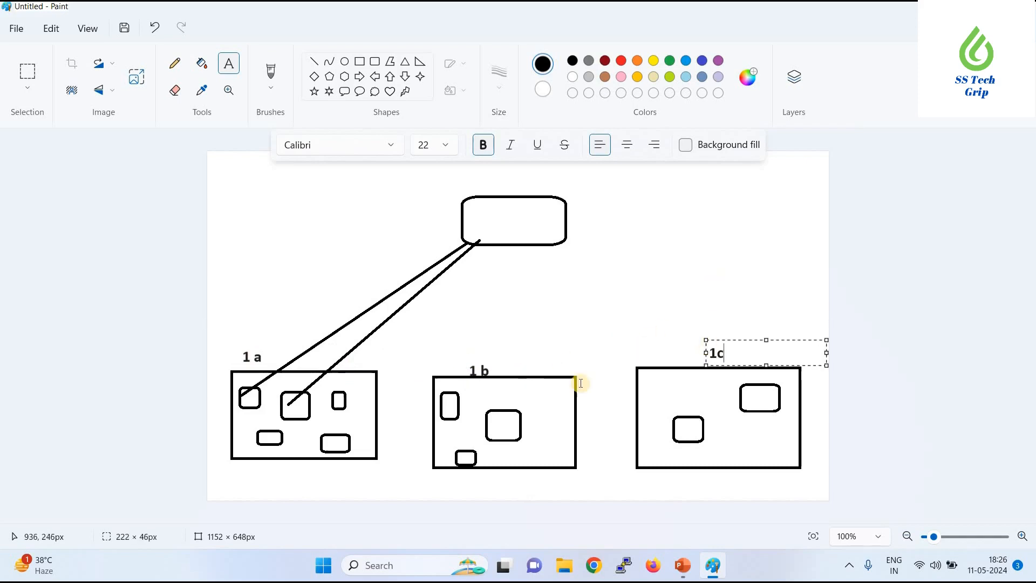
left_click(413, 374)
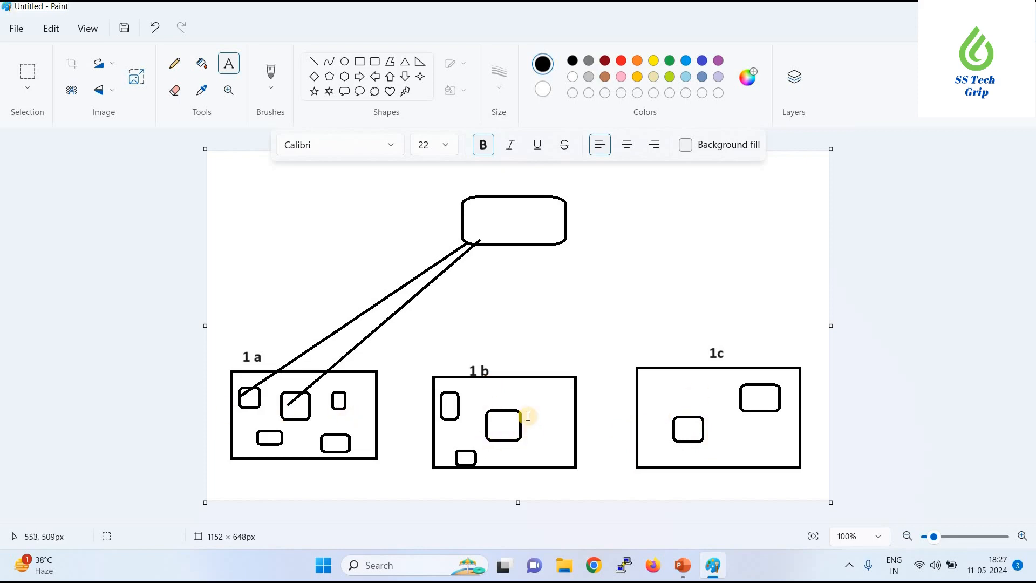
Draw a rectangle about 63 × 31 px in box 1c's upper-left area and erase the small upper-right shape in box 1 a.
left_click(359, 62)
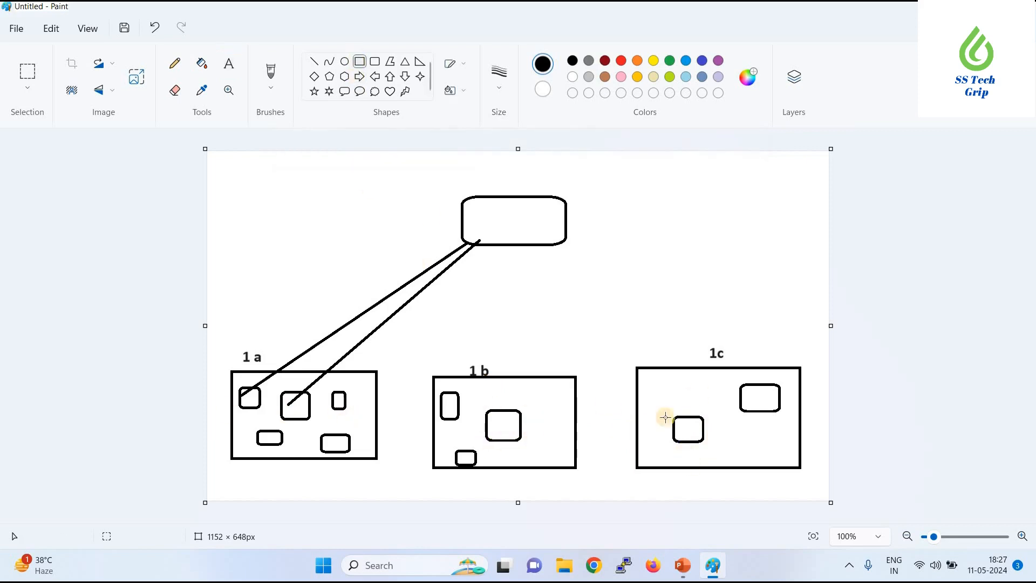
left_click_drag(655, 384, 690, 401)
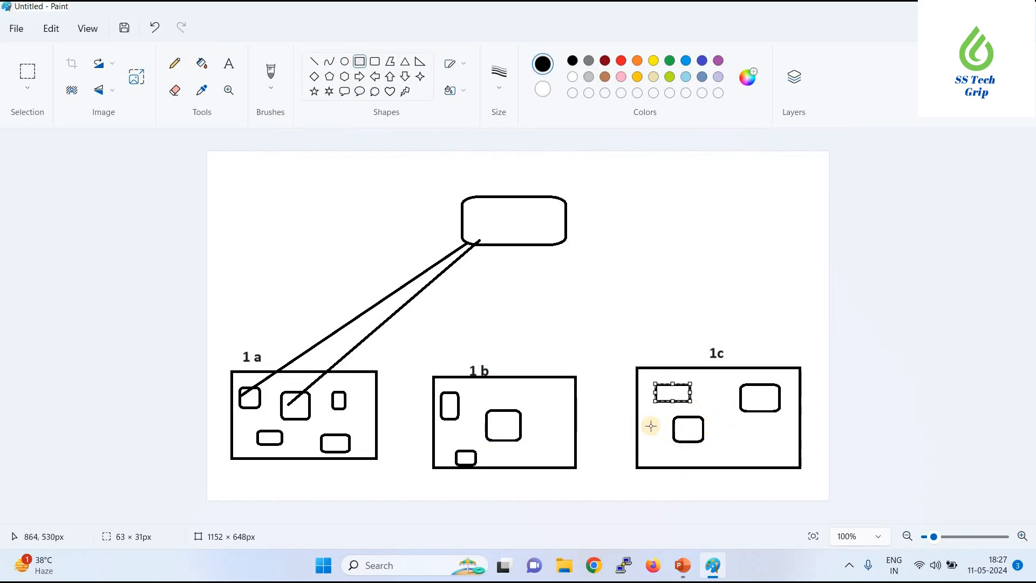
left_click(174, 90)
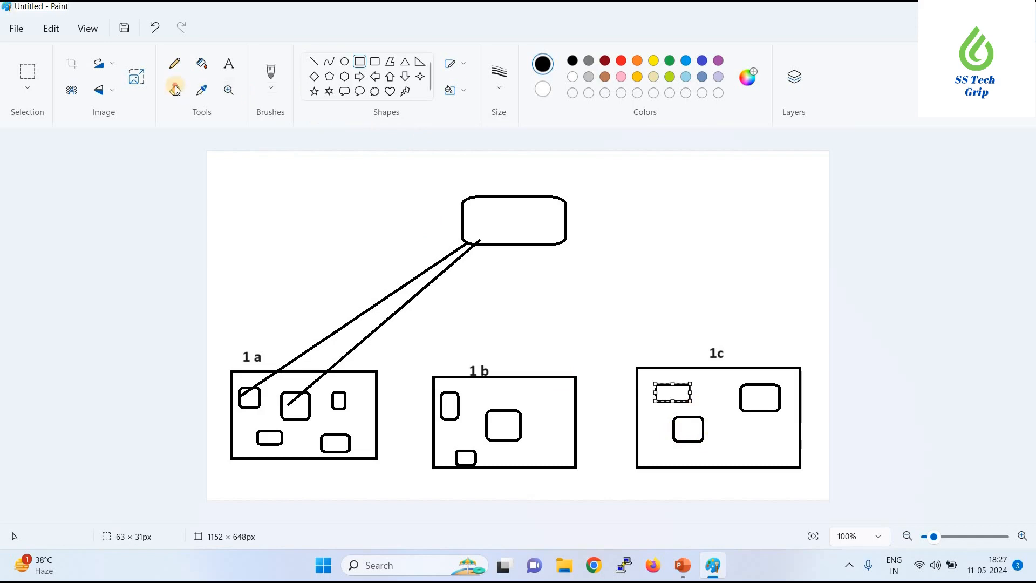
mouse_move(339, 418)
left_mouse_down()
mouse_move(343, 391)
mouse_move(331, 397)
mouse_move(342, 392)
left_mouse_up()
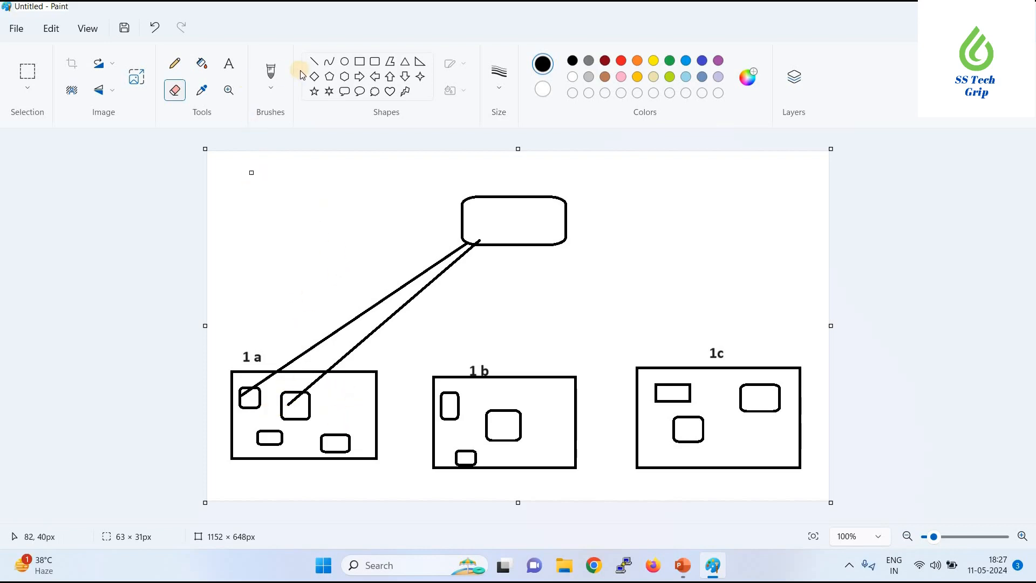
Erase the two lower rounded rectangles inside box 1 a.
left_click(359, 61)
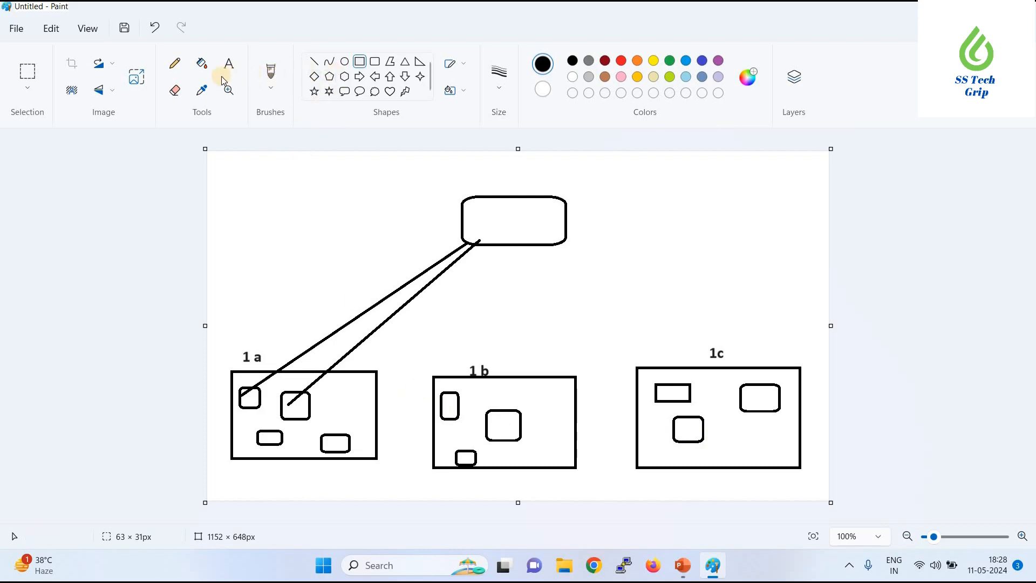
left_click(174, 90)
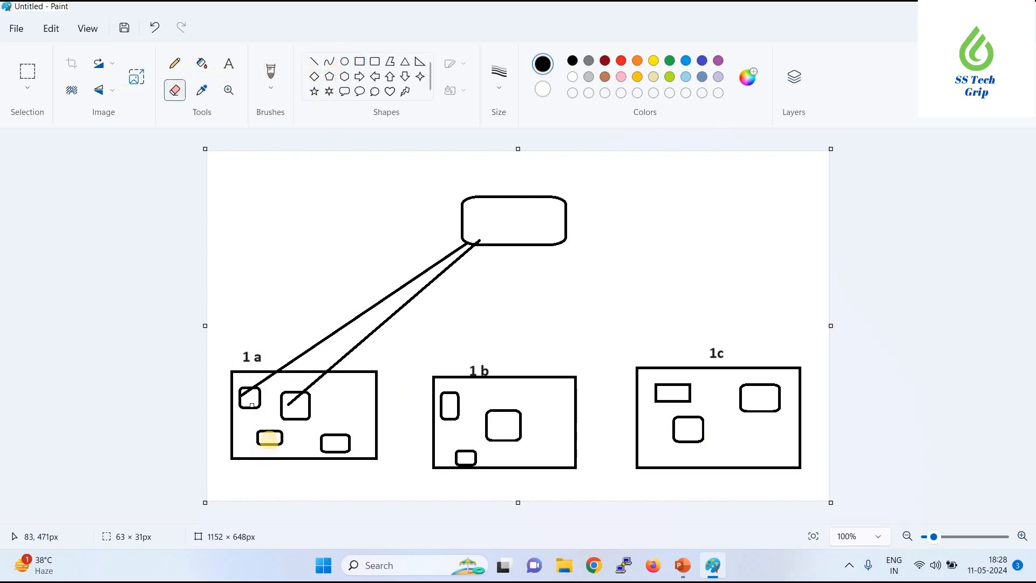
mouse_move(268, 438)
left_mouse_down()
mouse_move(291, 448)
mouse_move(256, 447)
mouse_move(285, 441)
mouse_move(257, 432)
mouse_move(290, 440)
mouse_move(255, 441)
mouse_move(364, 447)
mouse_move(316, 451)
mouse_move(347, 451)
mouse_move(350, 437)
mouse_move(322, 436)
mouse_move(322, 448)
mouse_move(337, 434)
left_mouse_up()
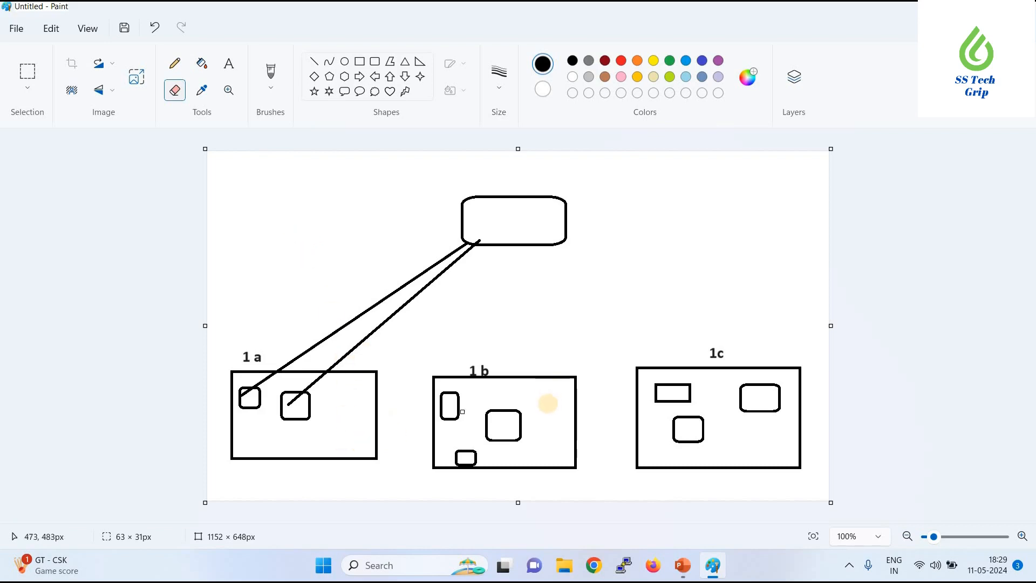
Draw a rectangle about 63 × 17 px near box 1 b's top and one about 48 × 33 px in box 1 a's lower-right corner.
left_click(360, 63)
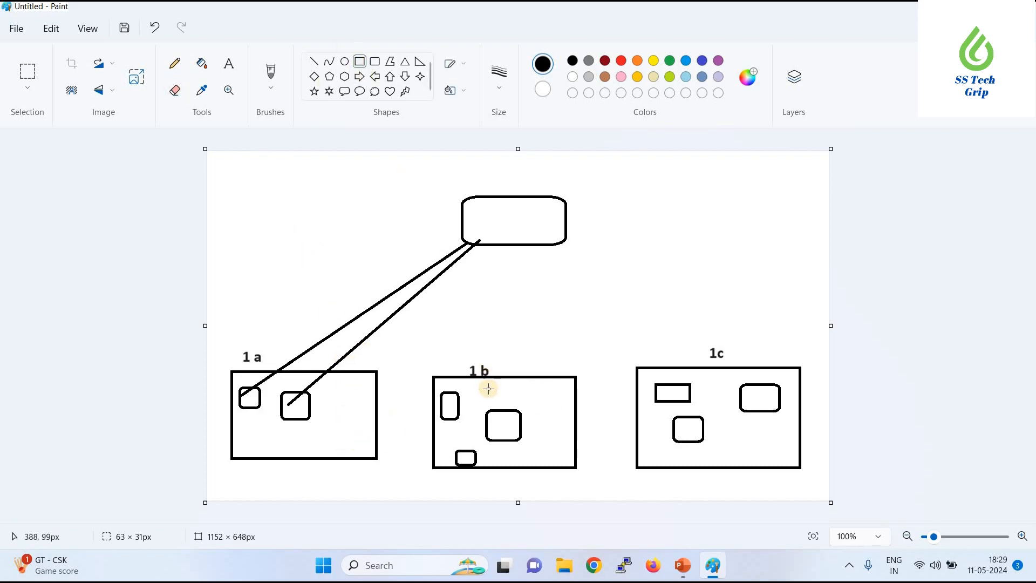
left_click_drag(487, 388, 524, 400)
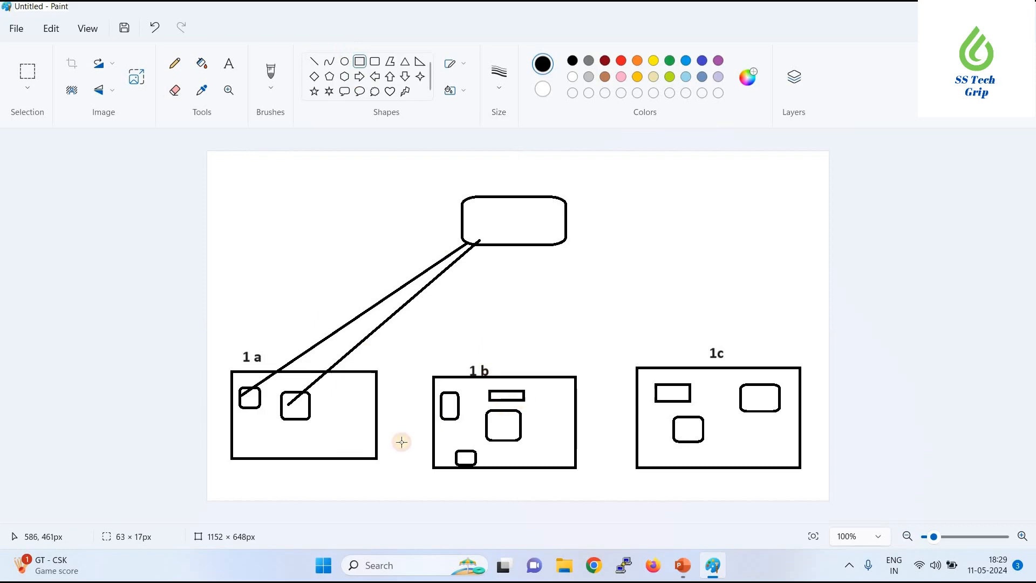
left_click(359, 451)
left_click_drag(358, 447, 359, 449)
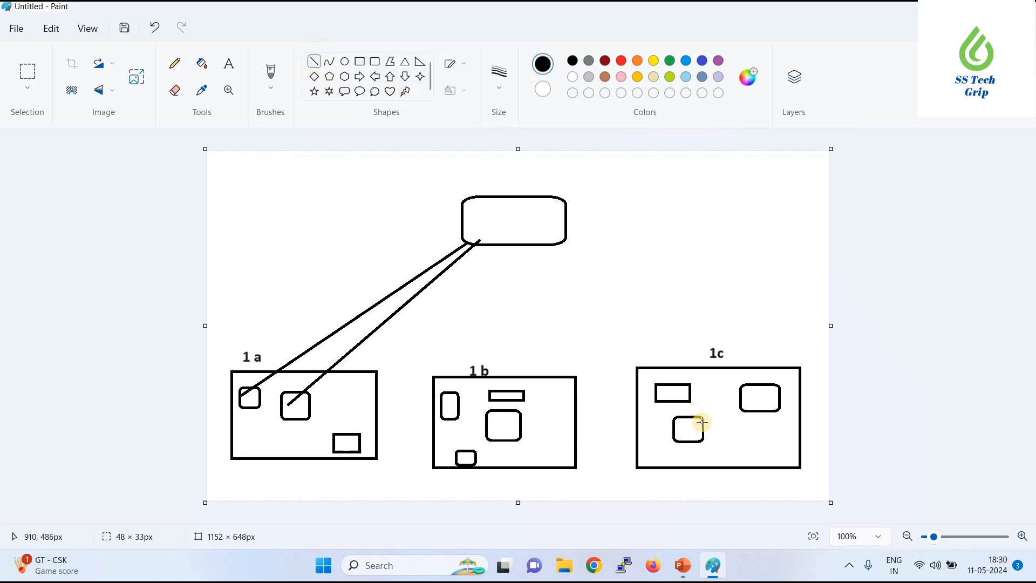
Cross out box 1c's lower-left shape with two diagonal lines and draw a rounded rectangle about 58 × 47 px beside it.
mouse_move(671, 438)
left_mouse_down()
mouse_move(696, 417)
mouse_move(704, 440)
left_mouse_up()
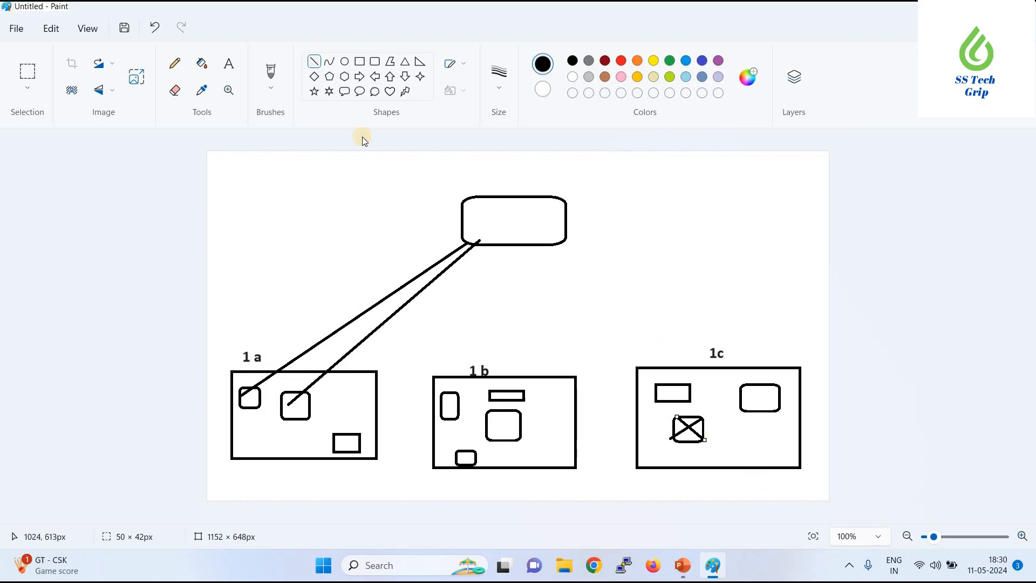
left_click(374, 63)
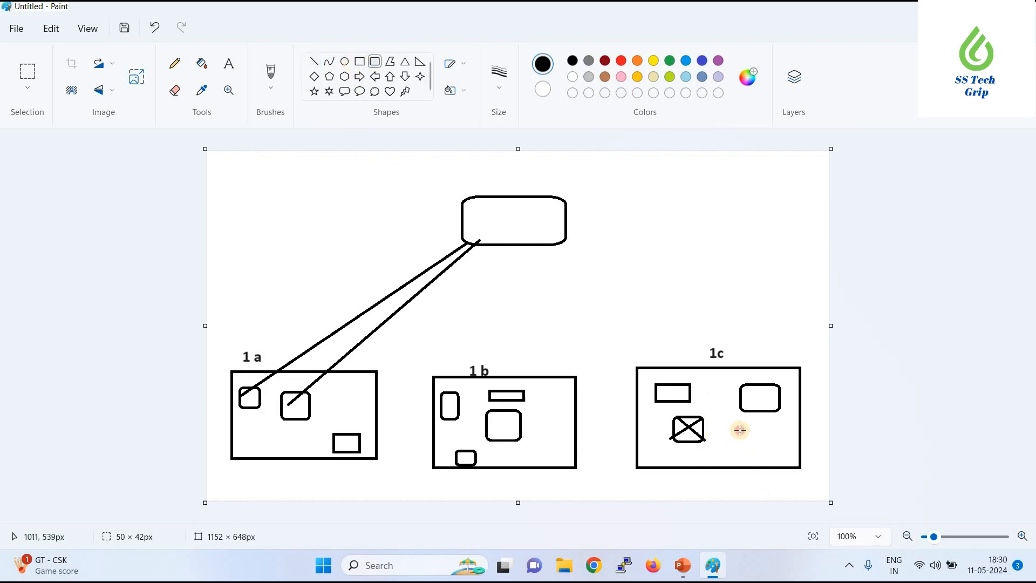
left_click_drag(738, 429, 771, 457)
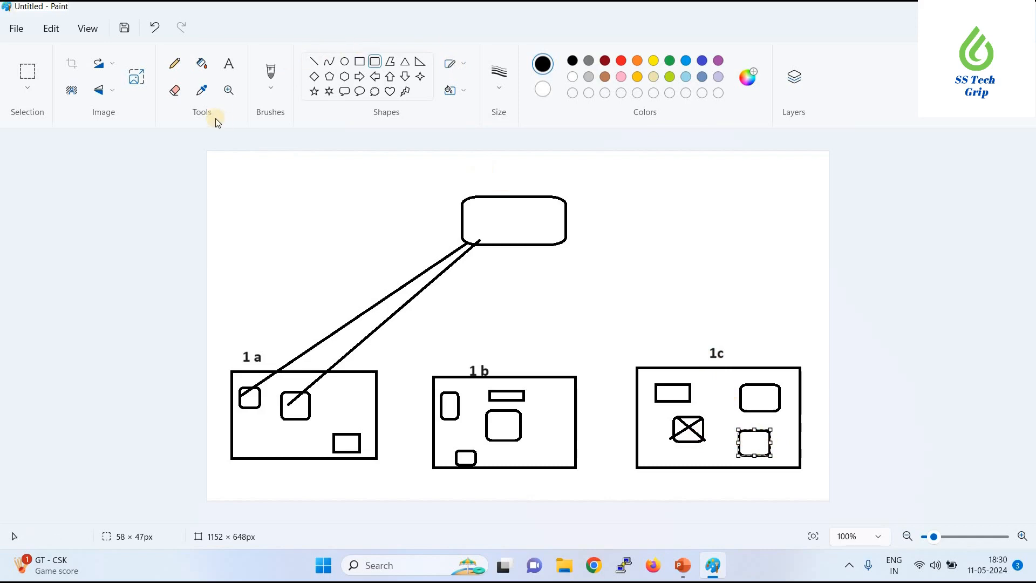
Erase the crossed-out shape in box 1c.
left_click(178, 91)
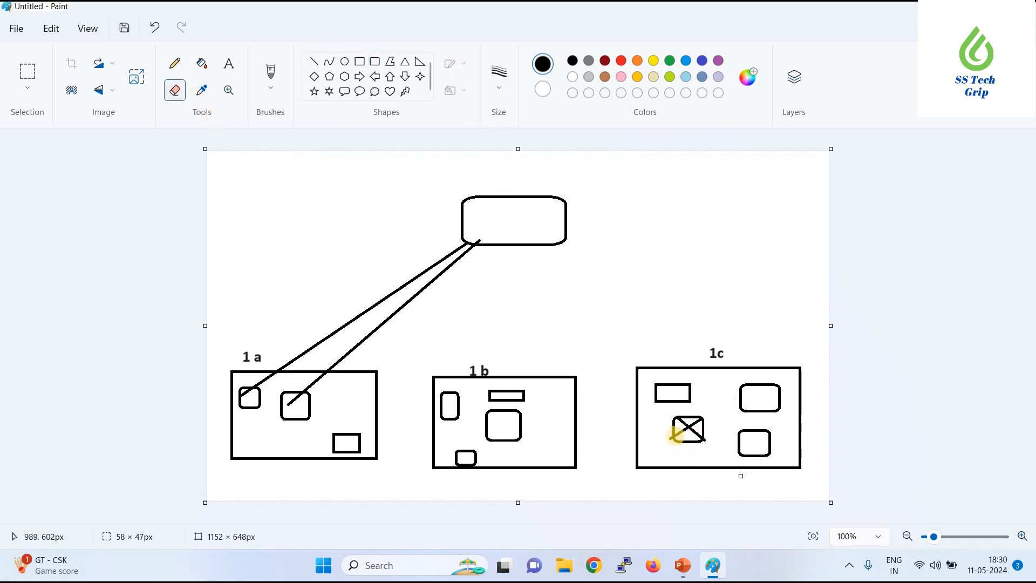
mouse_move(674, 436)
left_mouse_down()
mouse_move(668, 431)
mouse_move(708, 432)
mouse_move(674, 439)
mouse_move(686, 448)
mouse_move(712, 441)
mouse_move(698, 450)
mouse_move(692, 437)
mouse_move(705, 436)
mouse_move(680, 438)
mouse_move(699, 422)
mouse_move(692, 417)
mouse_move(650, 418)
mouse_move(716, 421)
mouse_move(664, 427)
mouse_move(695, 432)
mouse_move(683, 444)
mouse_move(669, 436)
mouse_move(704, 430)
mouse_move(667, 439)
mouse_move(687, 454)
left_mouse_up()
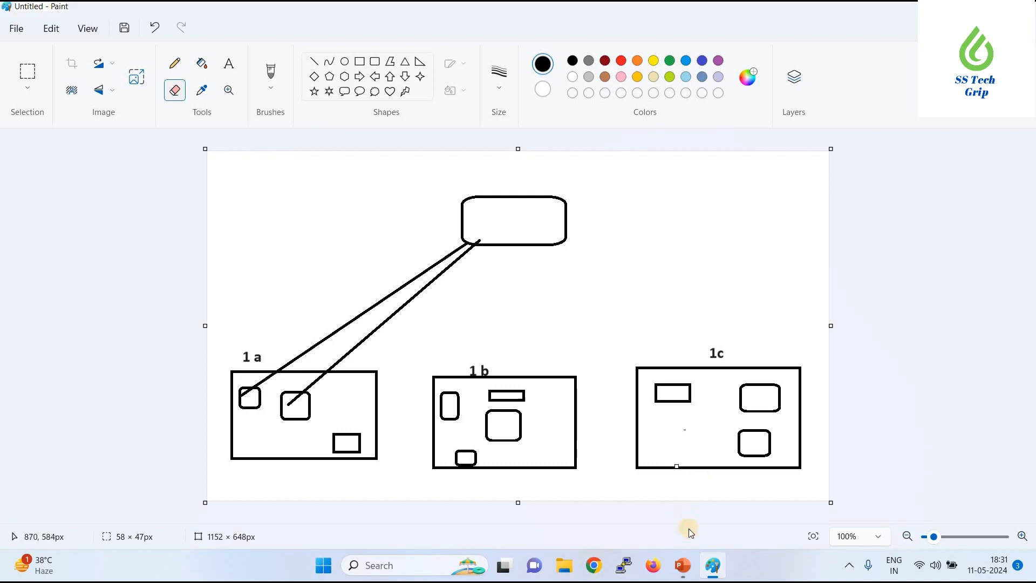
Switch to the AWS auto scaling presentation in PowerPoint and start the slide show from the current slide.
left_click(683, 565)
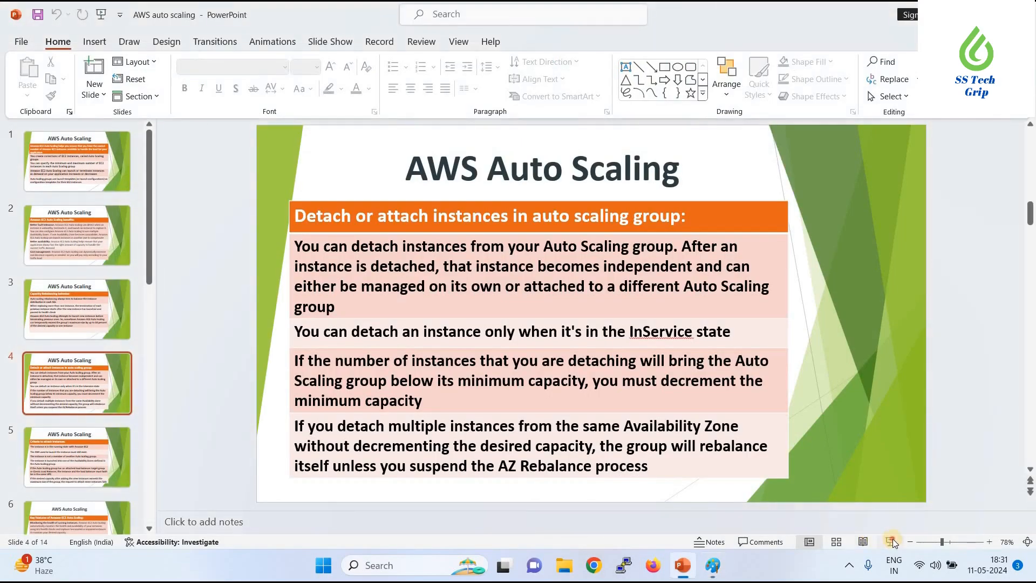
left_click(891, 541)
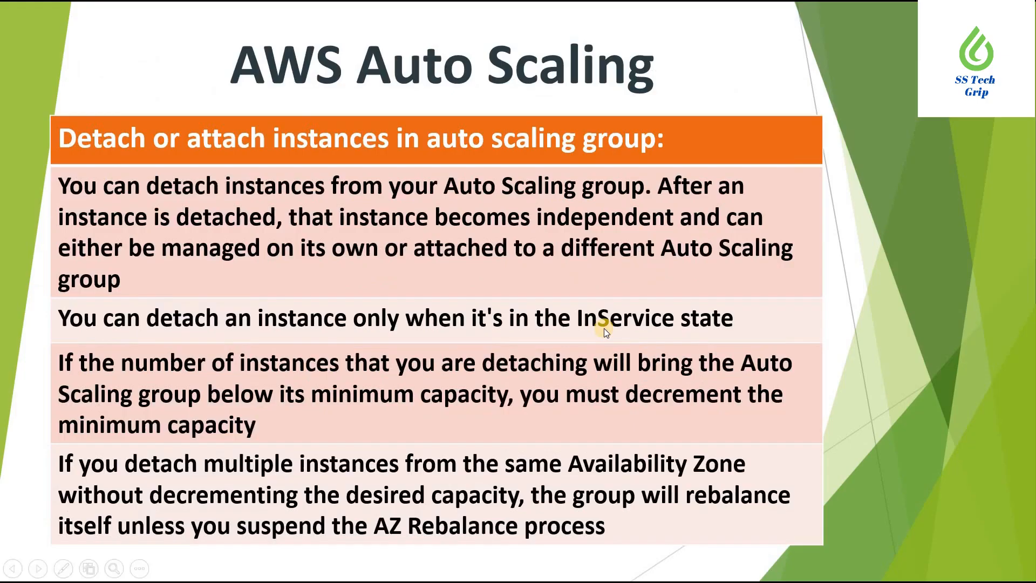